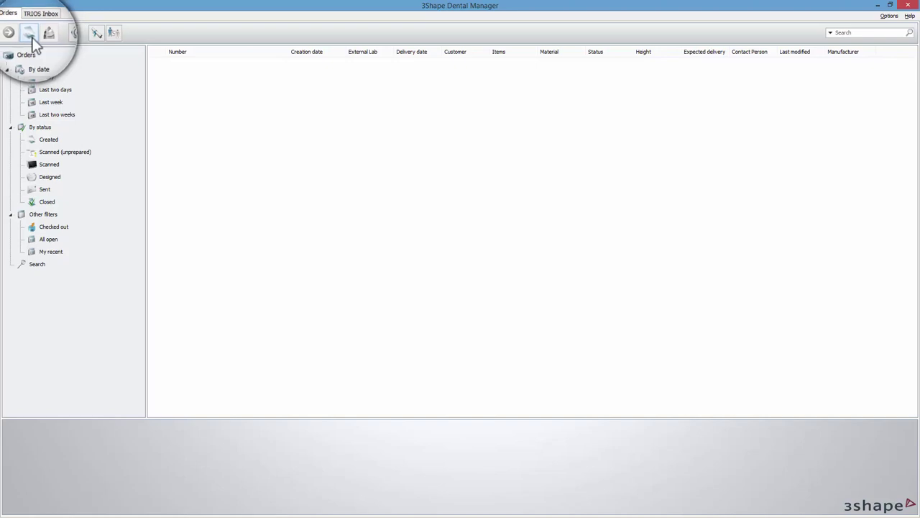
# Create a new order and assign a Customized Impression Tray appliance to upper teeth 17 to 27.
pyautogui.click(30, 35)
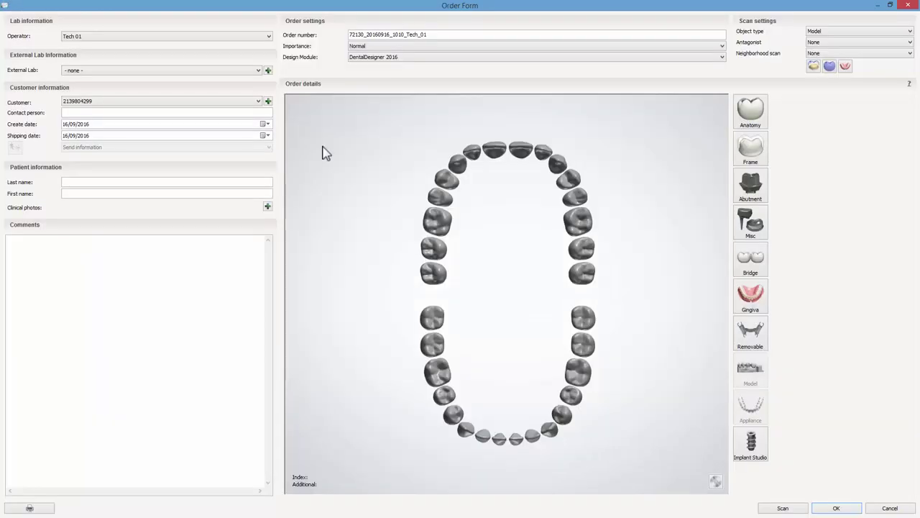
pyautogui.click(431, 248)
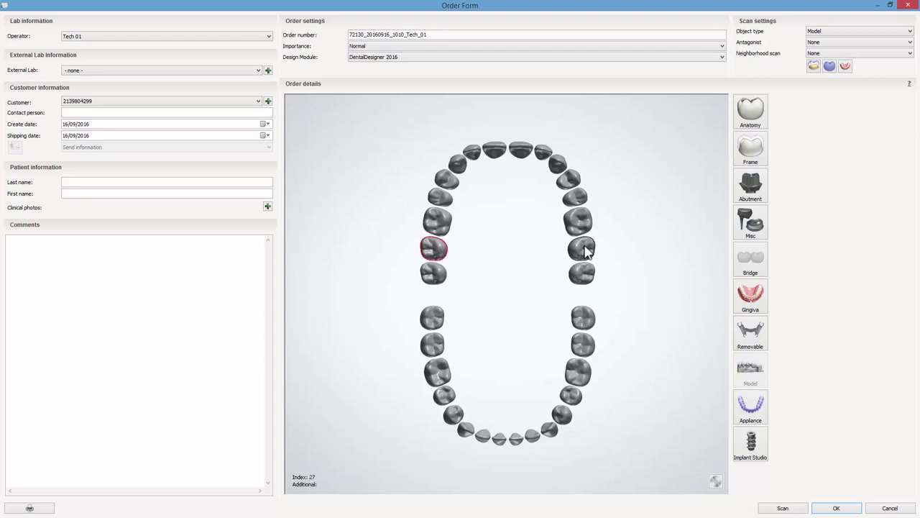
pyautogui.keyDown('shift'); pyautogui.click(584, 250); pyautogui.keyUp('shift')
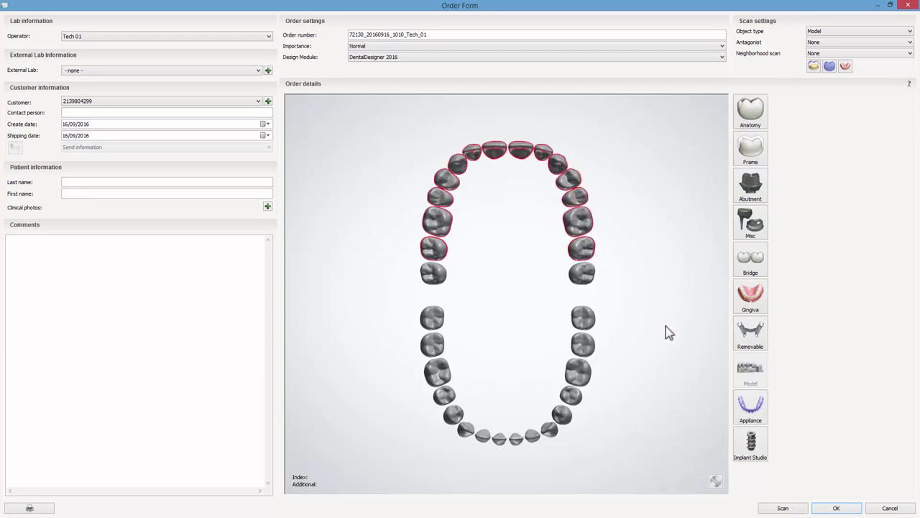
pyautogui.click(748, 412)
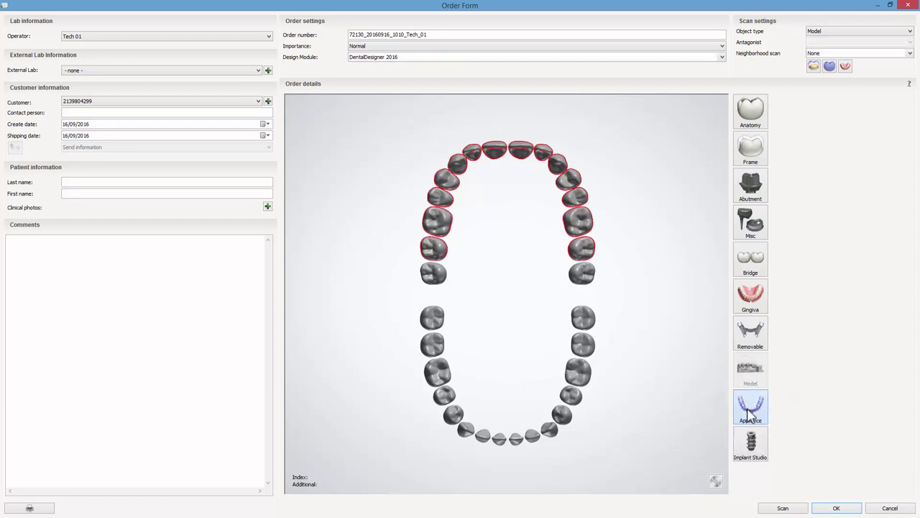
pyautogui.click(795, 403)
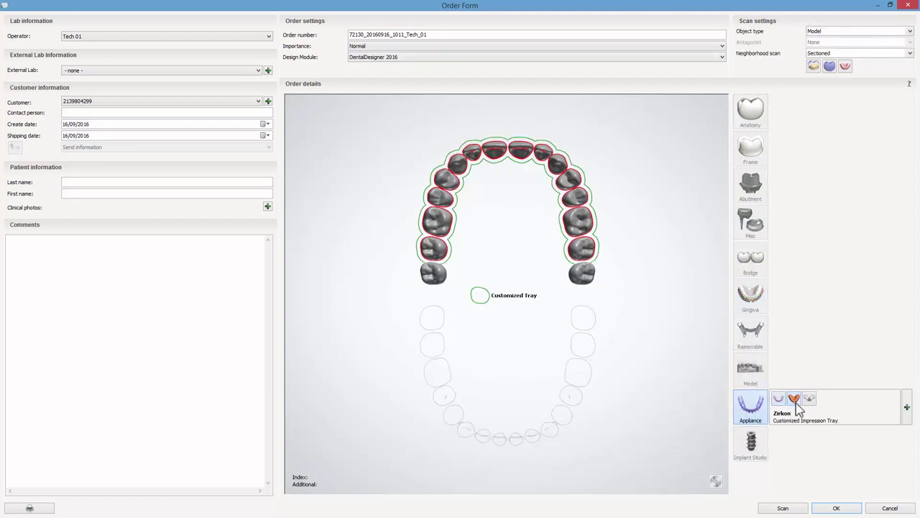
# Set the impression tray's material to Model Material.
pyautogui.click(908, 407)
pyautogui.click(895, 390)
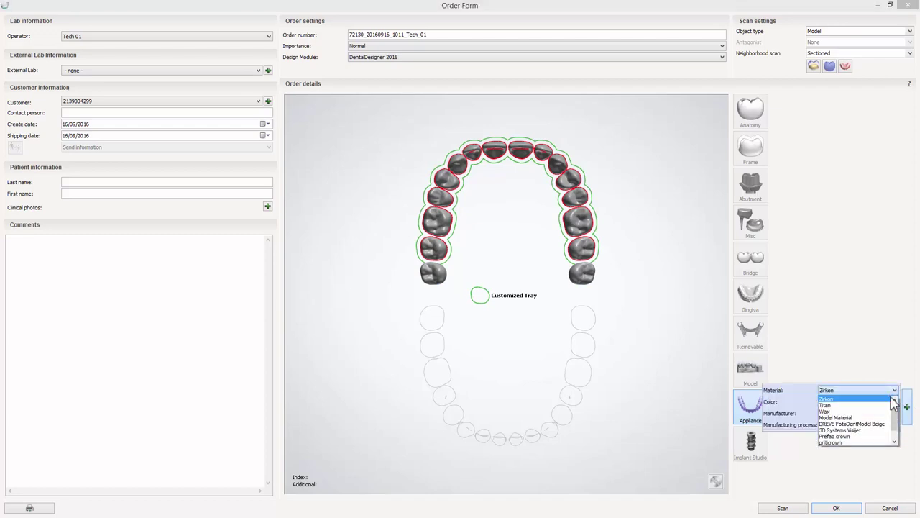
pyautogui.click(879, 417)
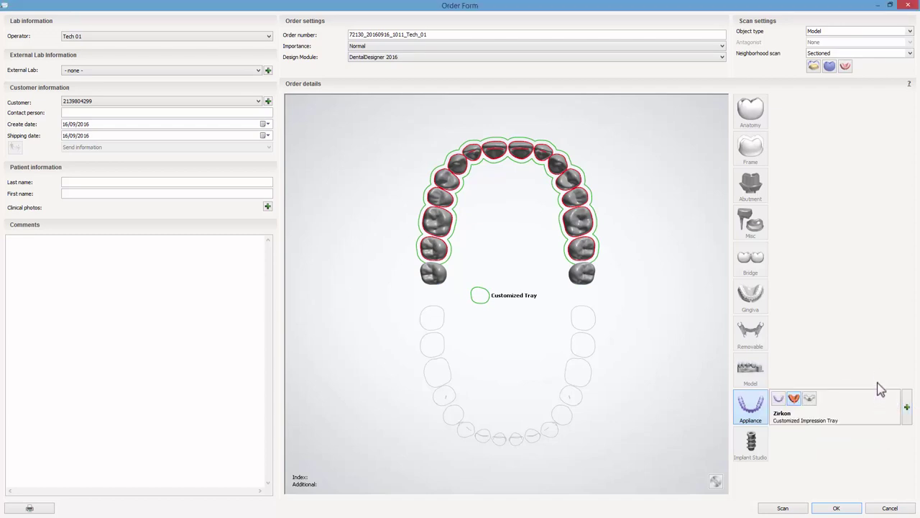
# Set the scan object type to Model and save the order.
pyautogui.click(868, 32)
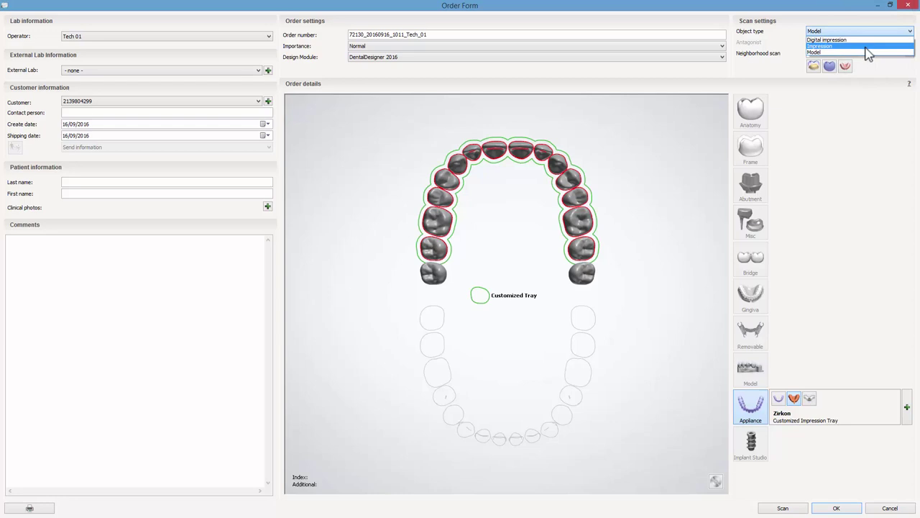
pyautogui.click(867, 52)
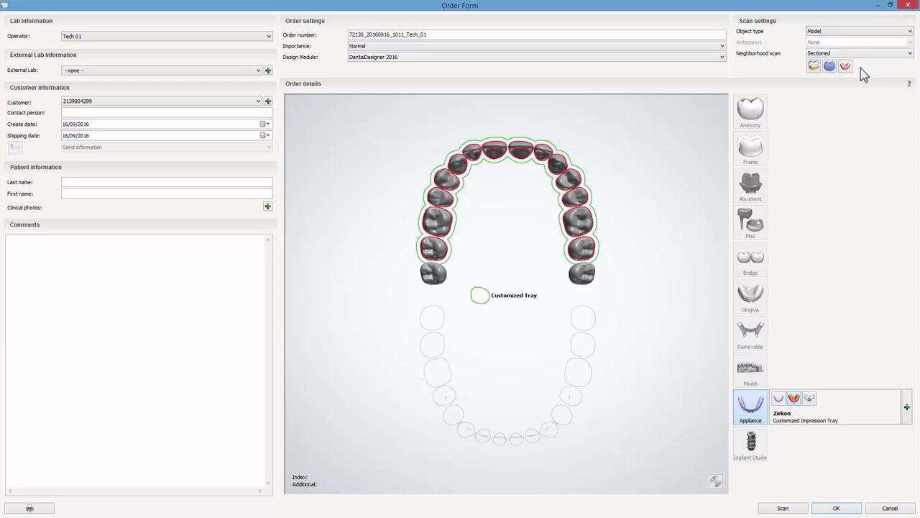
pyautogui.click(794, 434)
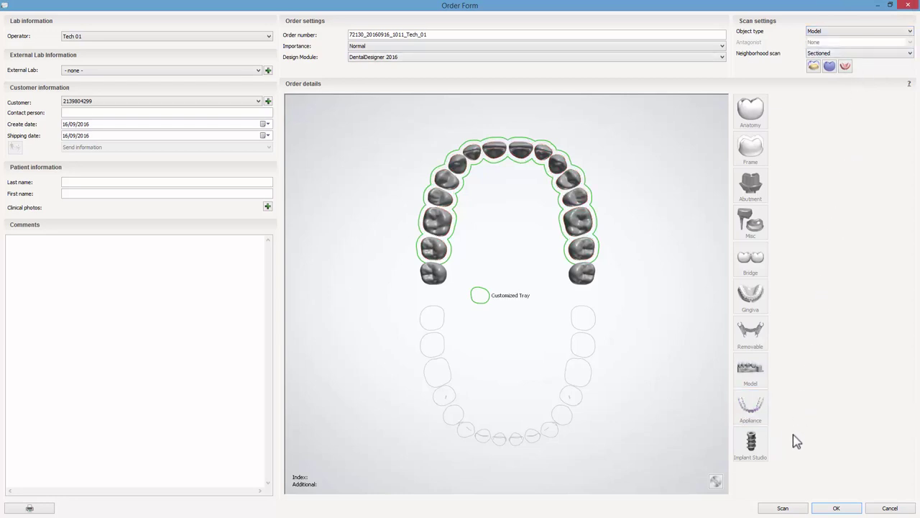
pyautogui.click(783, 508)
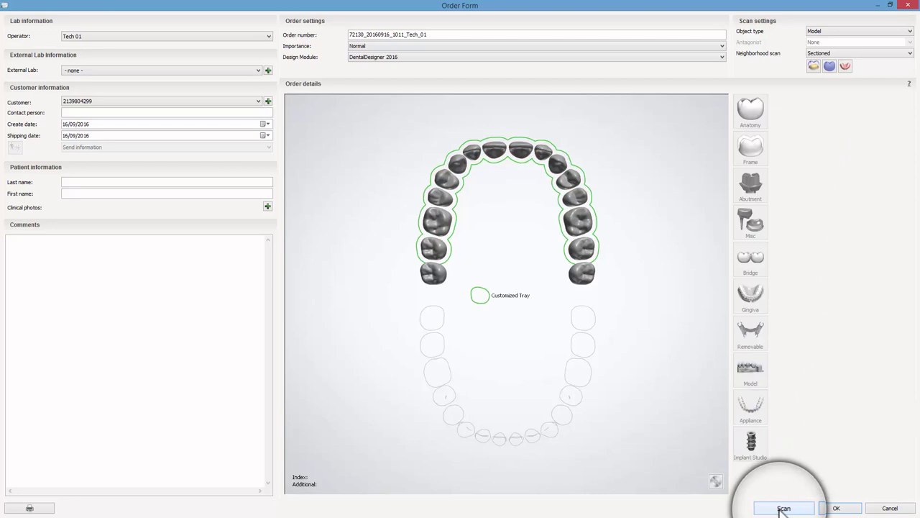
pyautogui.click(838, 508)
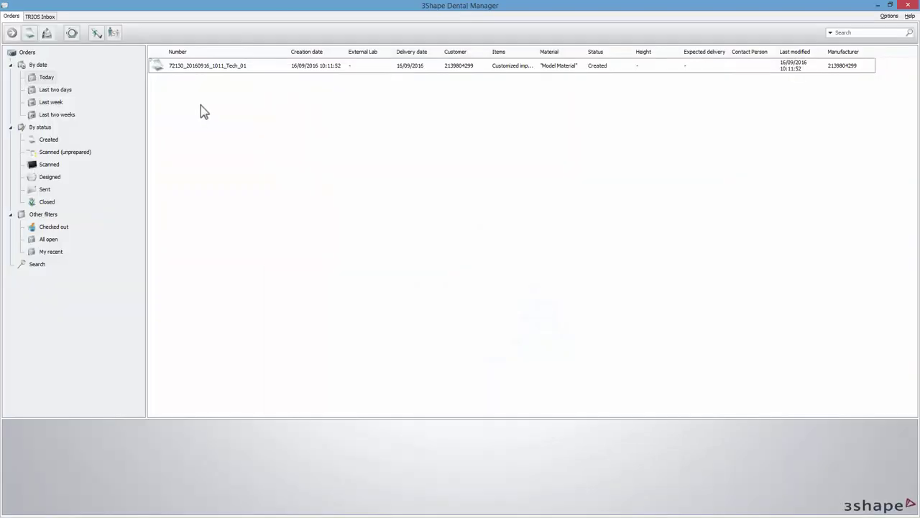
# Import the file Raw Preparation scan_HealingAbutments into the new order as its upper jaw preparation scan.
pyautogui.click(194, 67)
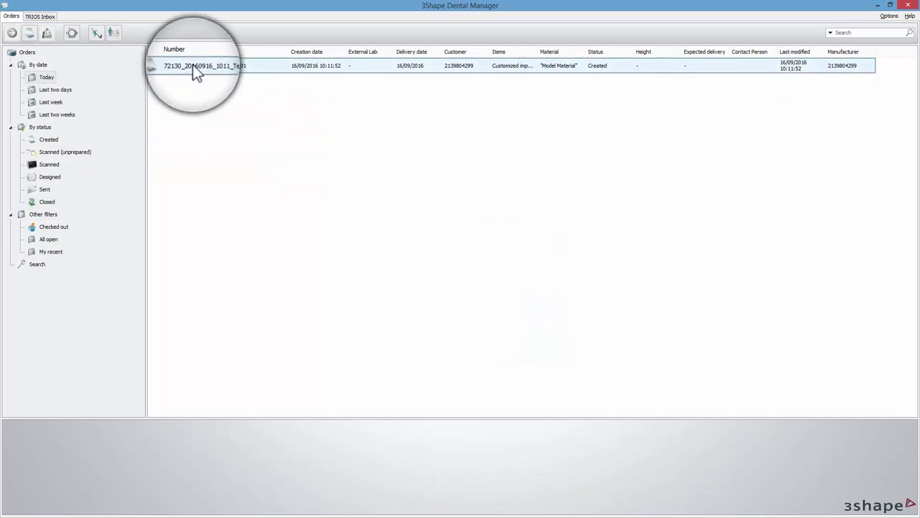
pyautogui.rightClick(193, 65)
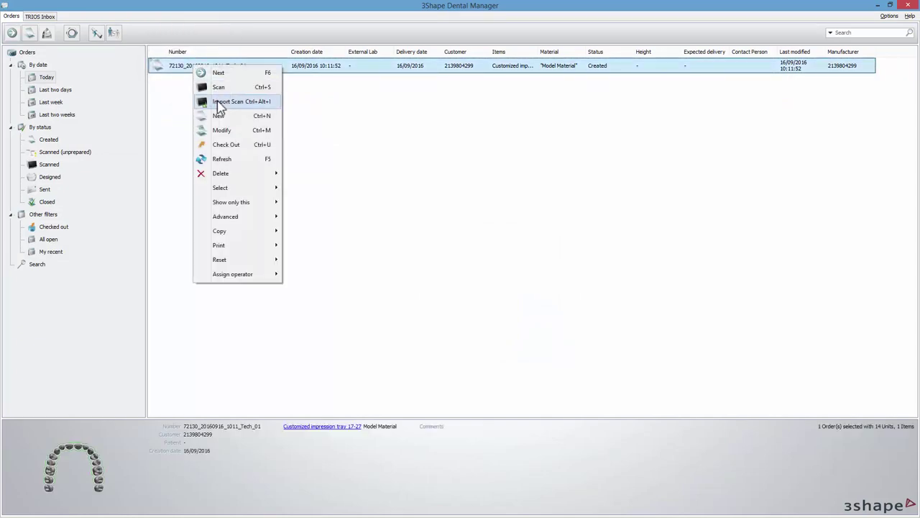
pyautogui.click(215, 101)
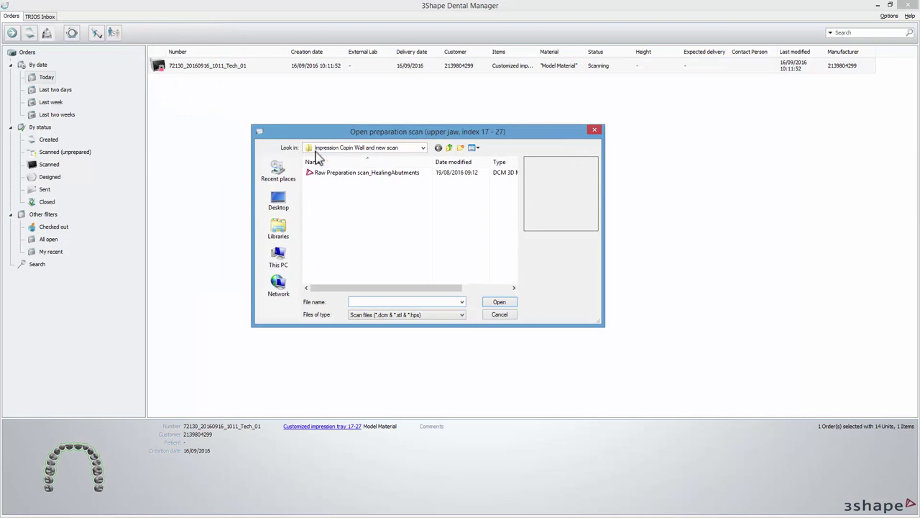
pyautogui.doubleClick(363, 176)
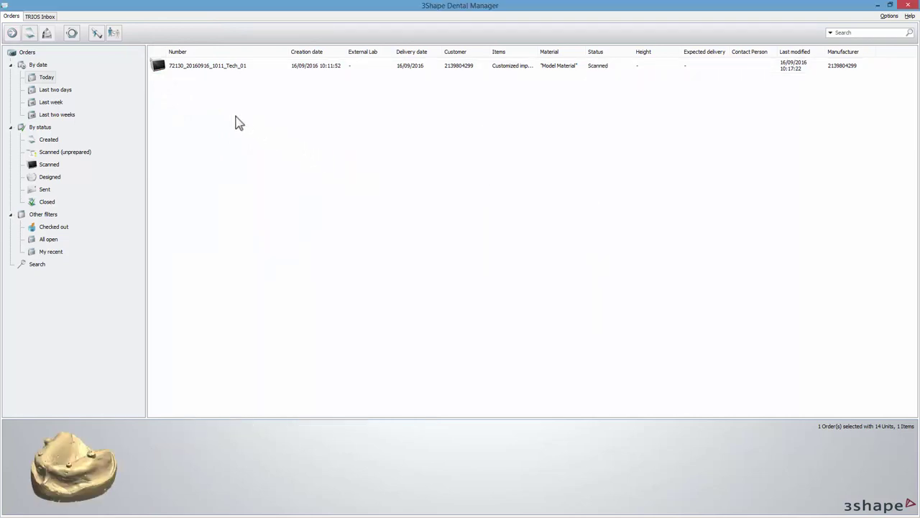
# Open the scanned order for designing the customized impression tray.
pyautogui.click(184, 66)
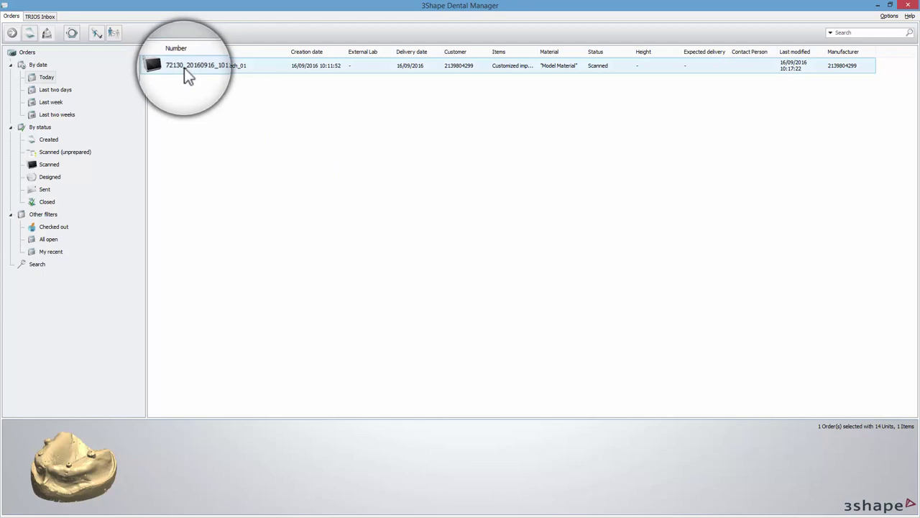
pyautogui.rightClick(185, 69)
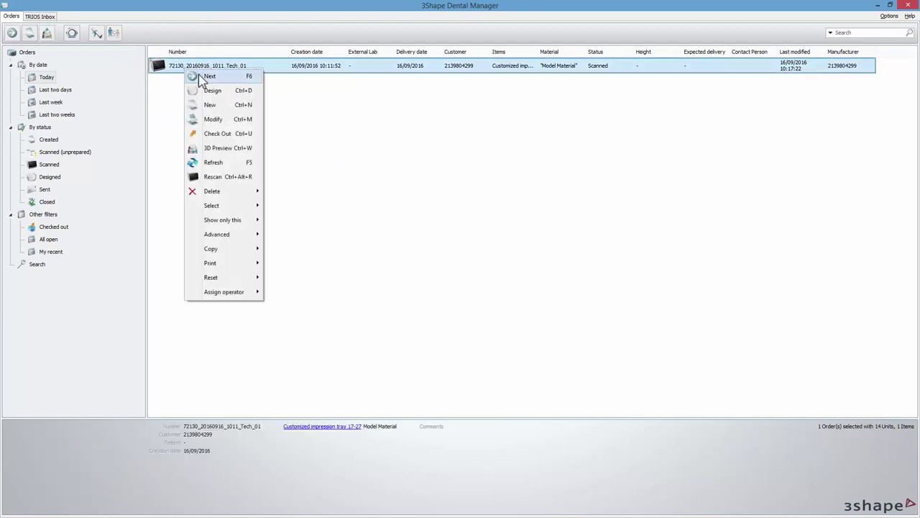
pyautogui.click(201, 77)
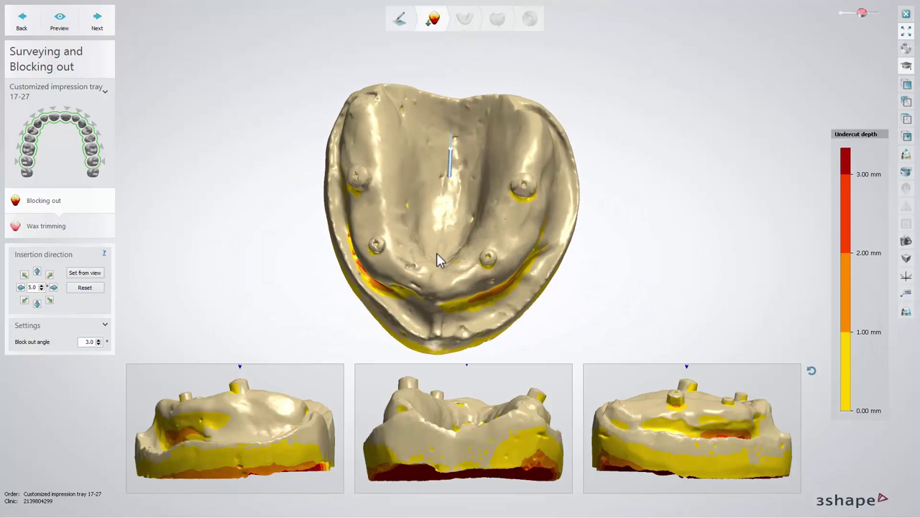
# Set the insertion direction from the current view, then complete blocking out and wax trimming to reach the tray design stage.
pyautogui.click(102, 274)
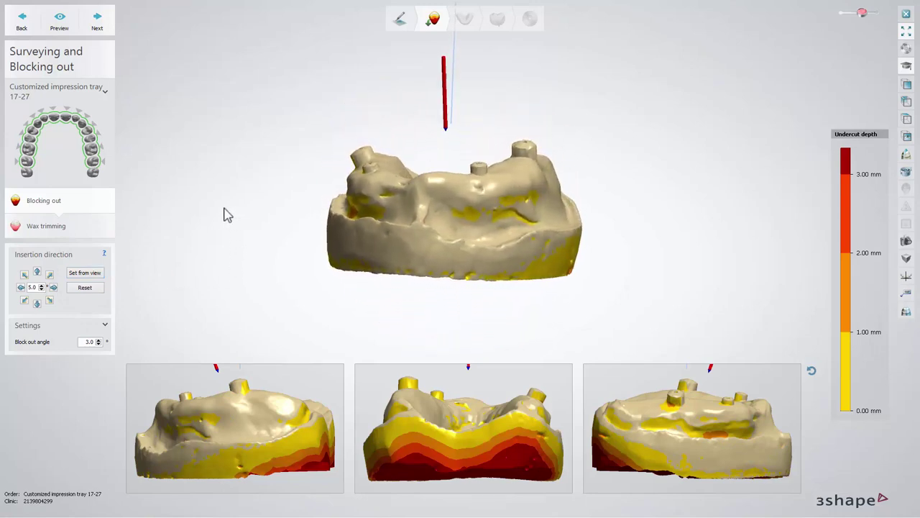
pyautogui.click(100, 22)
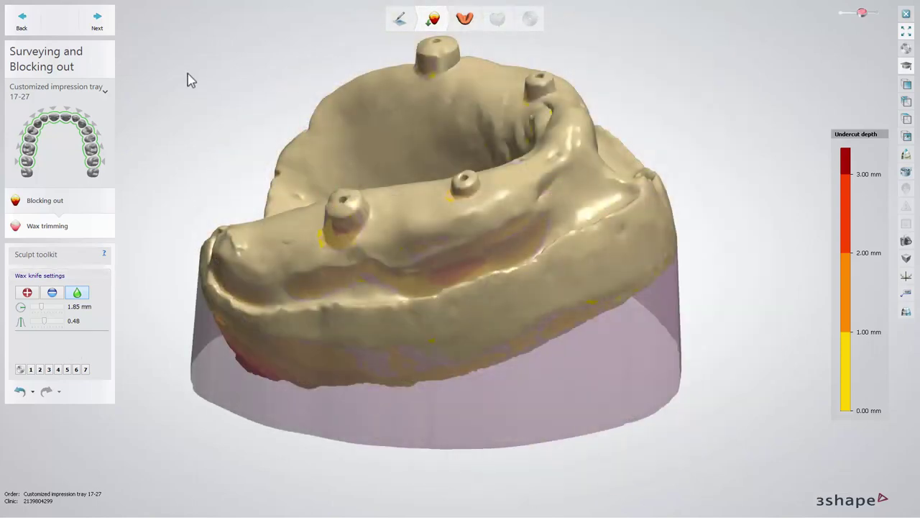
pyautogui.click(111, 27)
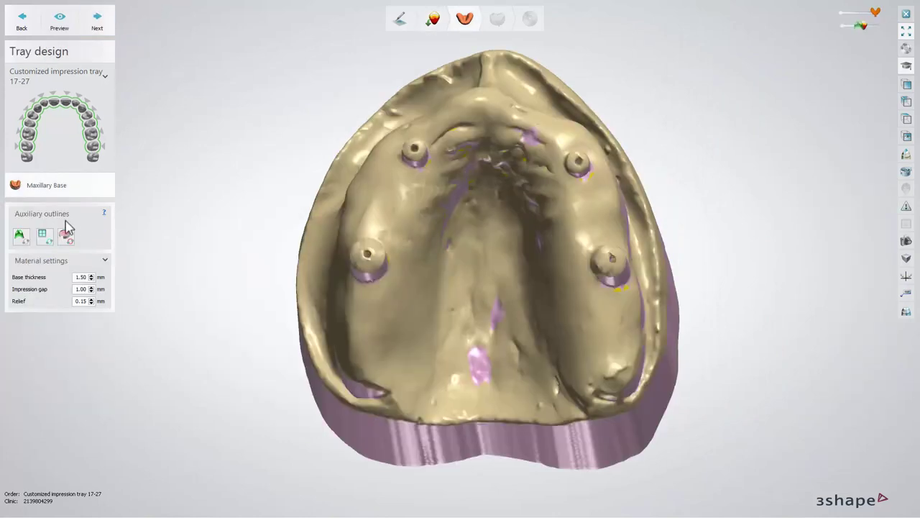
# Draw a closed maxillary base outline around the alveolar ridge and across the rear of the palate.
pyautogui.click(21, 237)
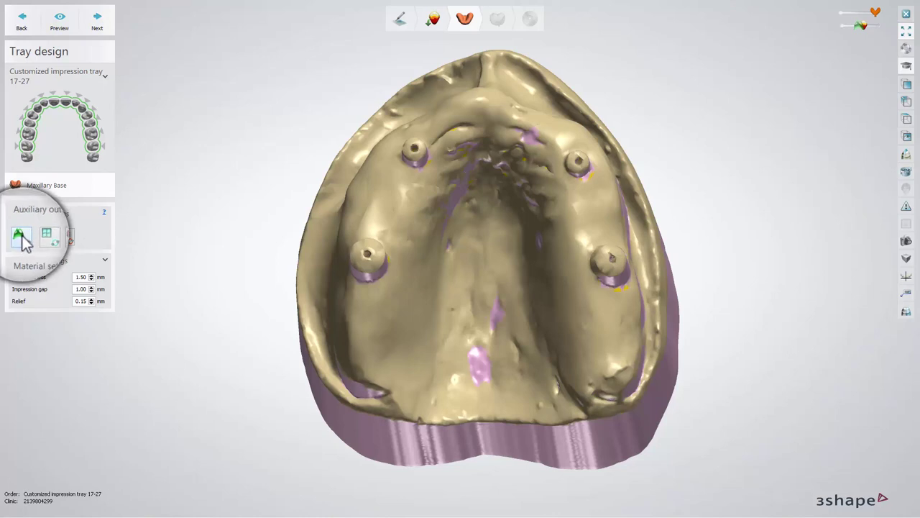
pyautogui.moveTo(239, 251); pyautogui.dragTo(250, 257, button='right')
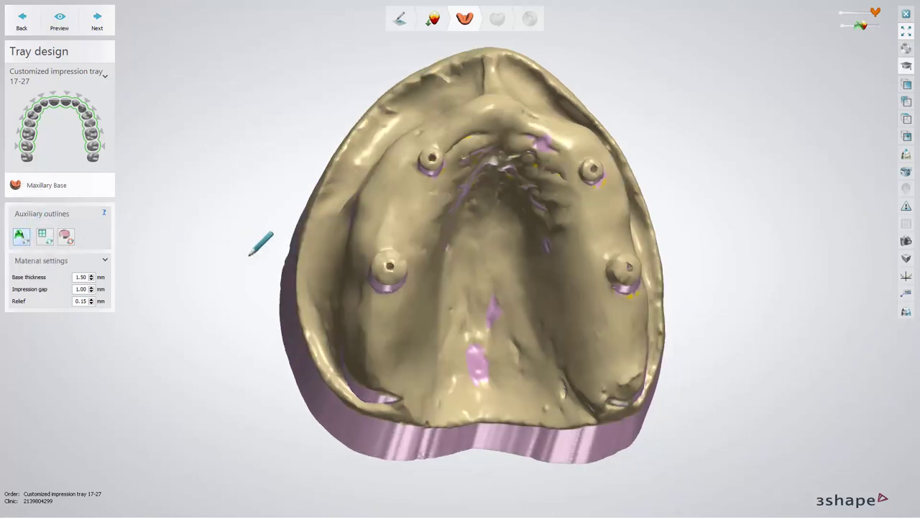
pyautogui.click(342, 312)
pyautogui.click(354, 265)
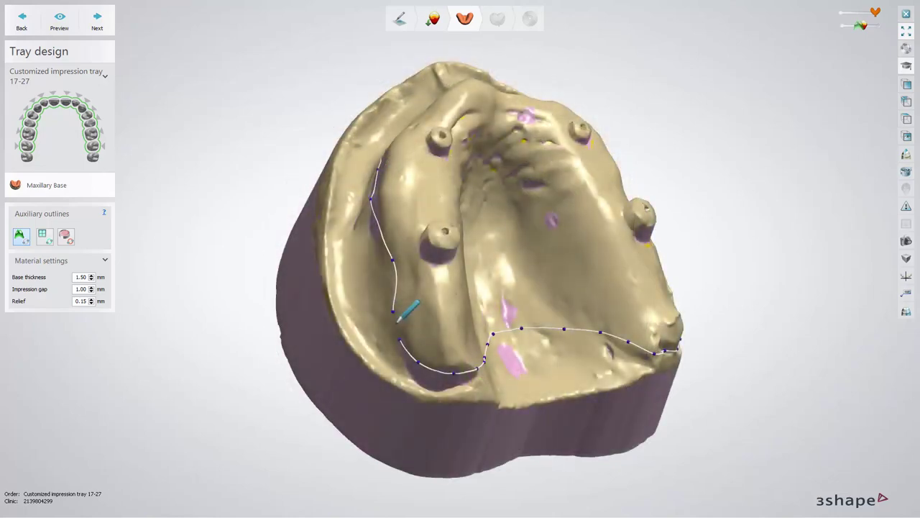
pyautogui.click(392, 311)
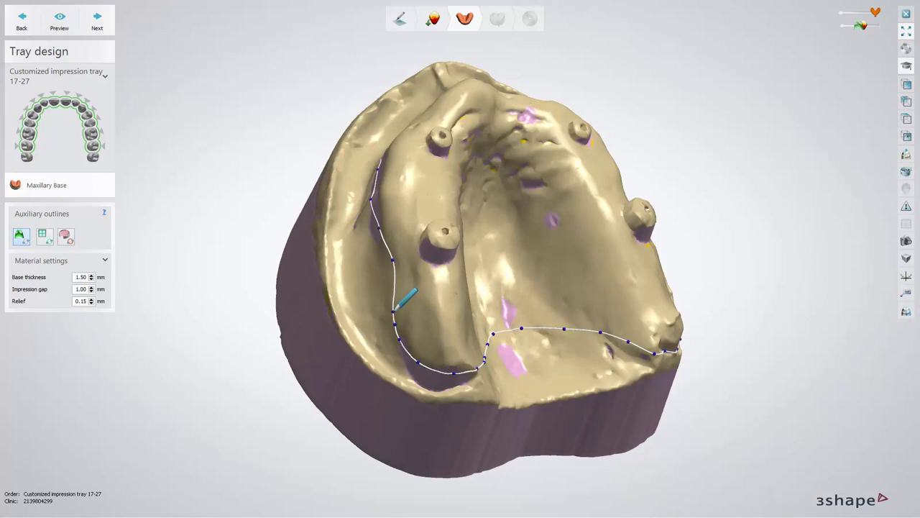
# Reposition a point on the left outer side of the tray outline, using its local cross-section to refine the placement.
pyautogui.moveTo(393, 259); pyautogui.dragTo(382, 271)
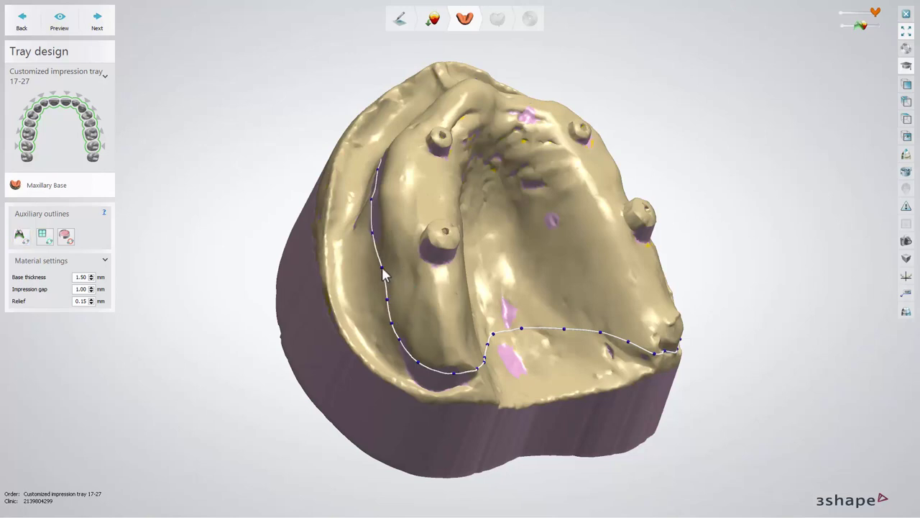
pyautogui.rightClick(382, 269)
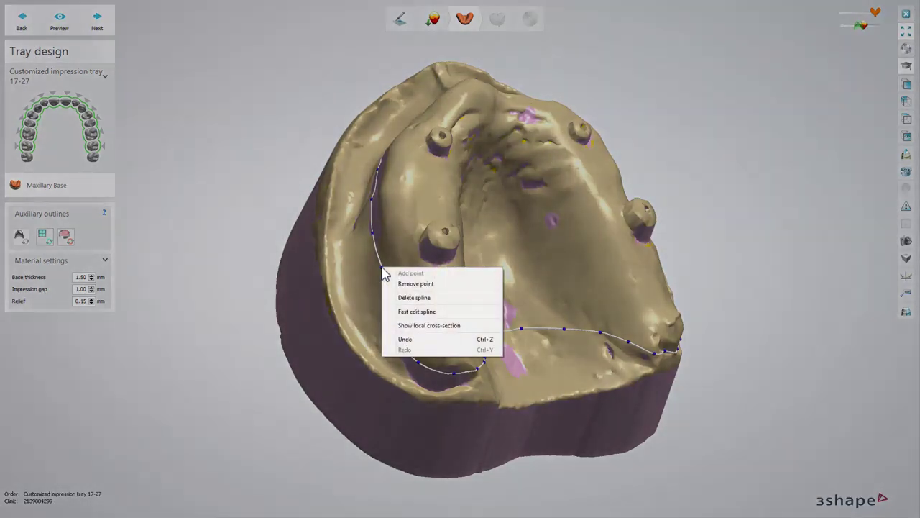
pyautogui.click(404, 326)
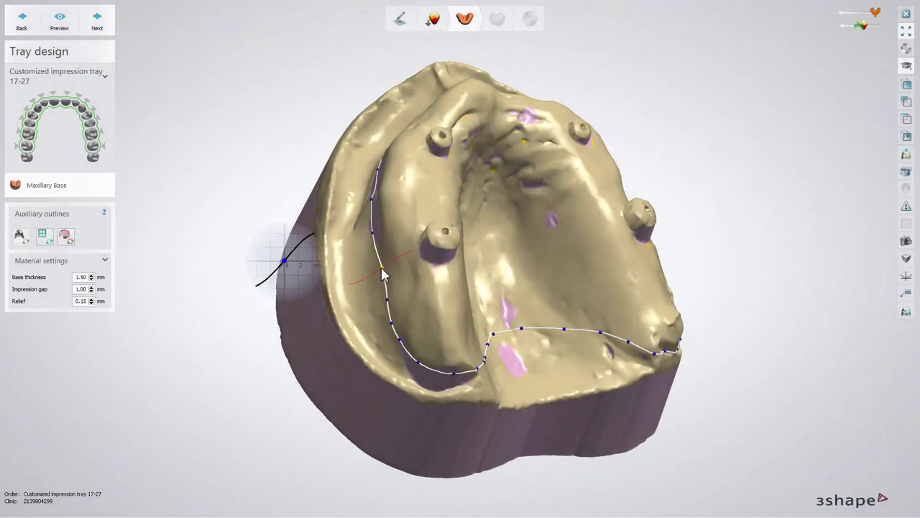
pyautogui.moveTo(381, 267); pyautogui.dragTo(382, 300)
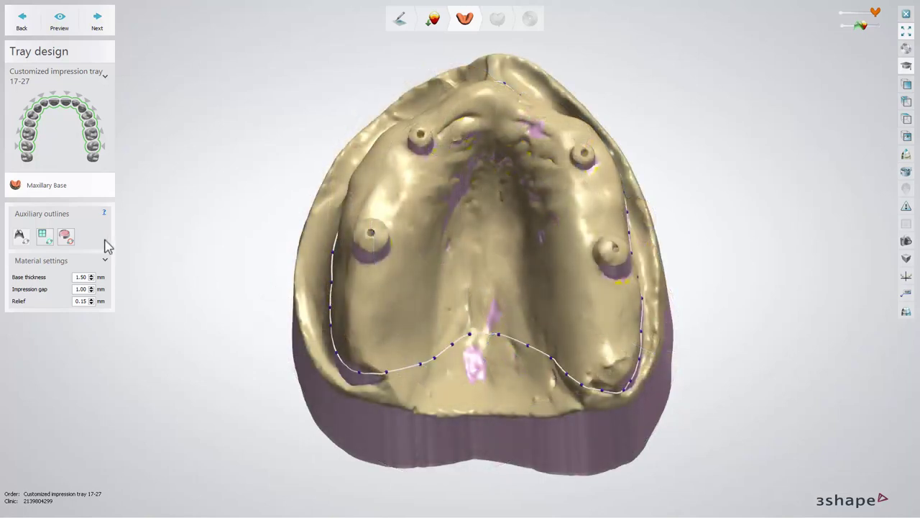
# Draw a closed auxiliary outline on the anterior ridge between the two front healing abutments and generate the tray.
pyautogui.click(66, 236)
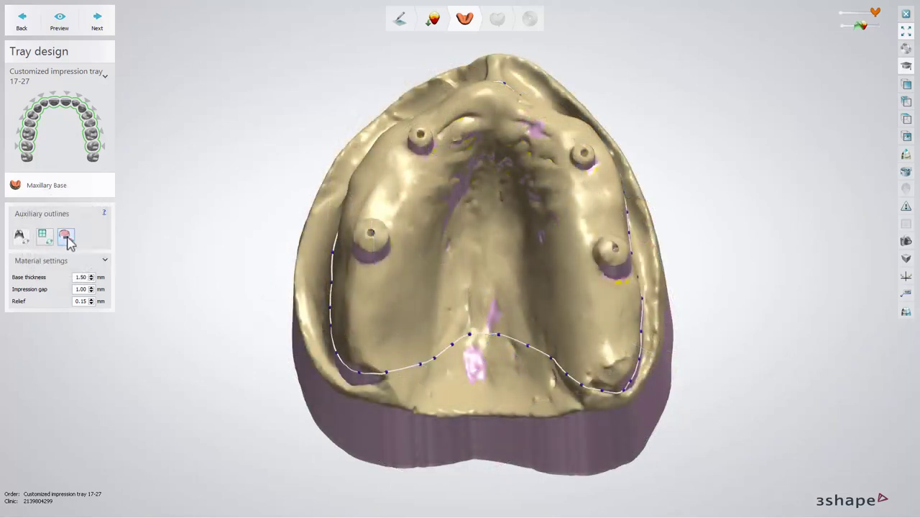
pyautogui.click(458, 111)
pyautogui.click(474, 108)
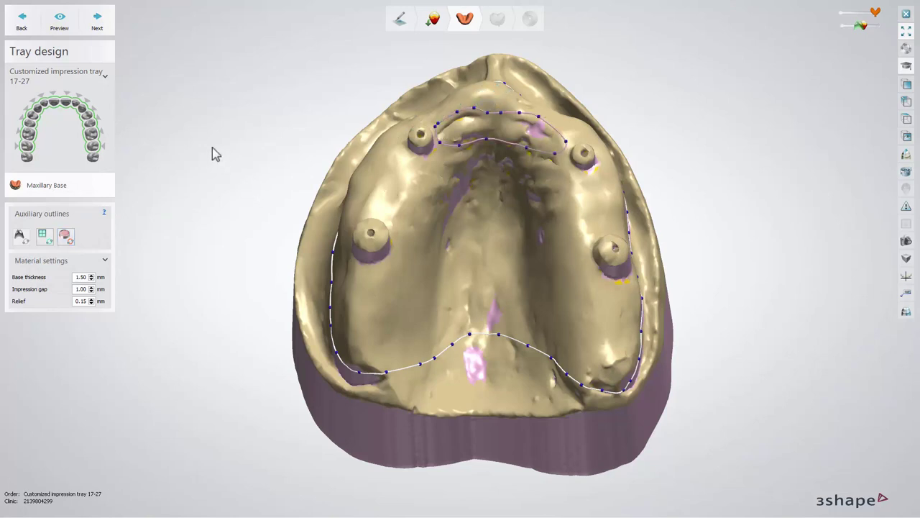
pyautogui.click(97, 27)
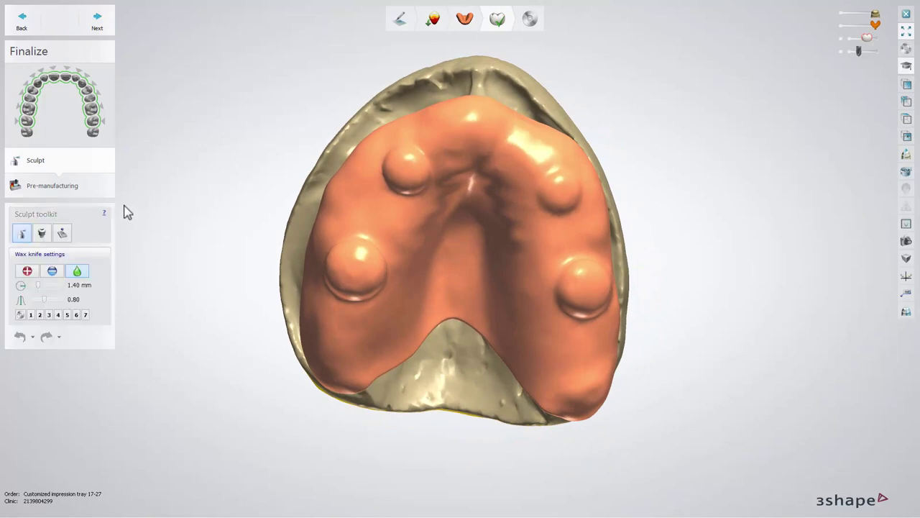
# Place an Impression coping well (Global) attachment over the left rear abutment bump on the tray.
pyautogui.click(44, 237)
pyautogui.click(103, 300)
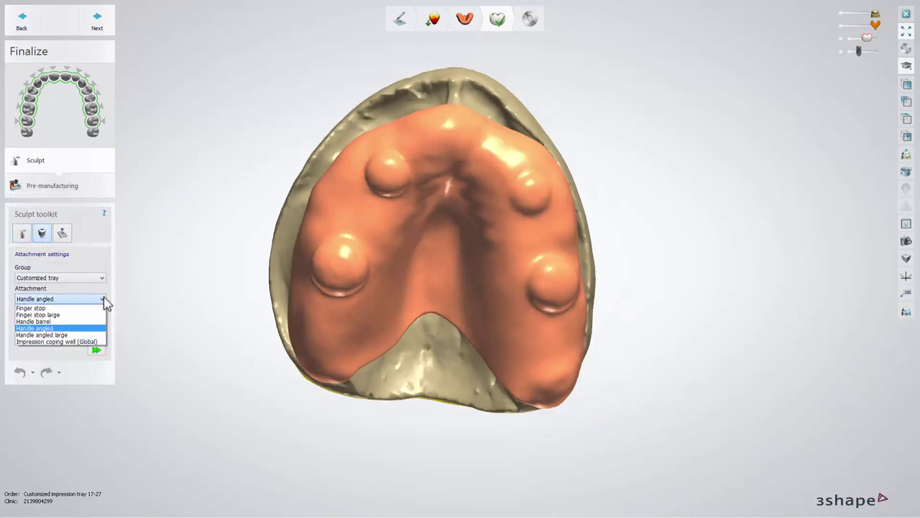
pyautogui.click(94, 341)
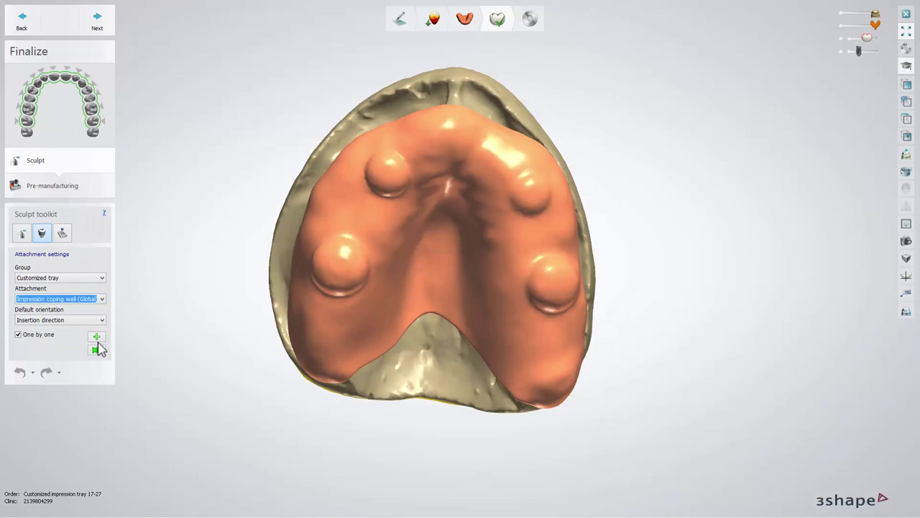
pyautogui.click(342, 270)
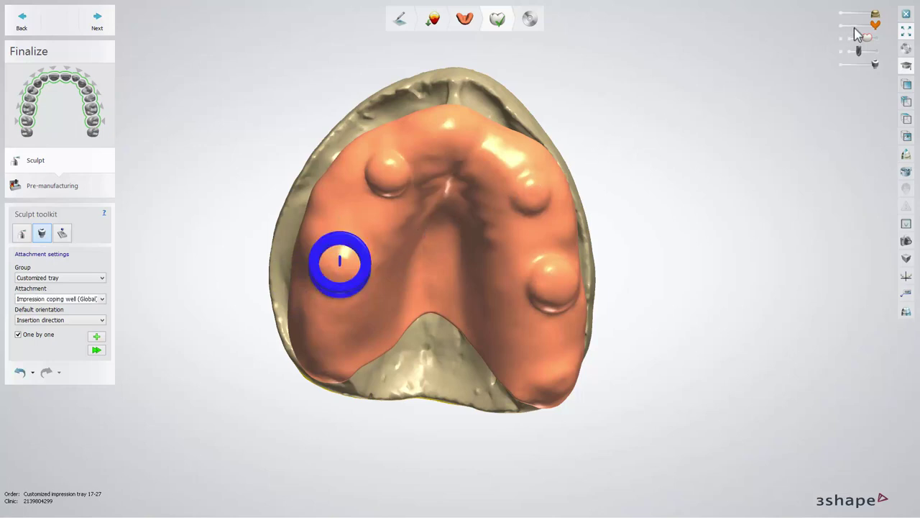
# Make the tray semi-transparent, fine-tune the left rear coping well's position and tilt around its healing abutment, and apply the attachment.
pyautogui.moveTo(877, 32)
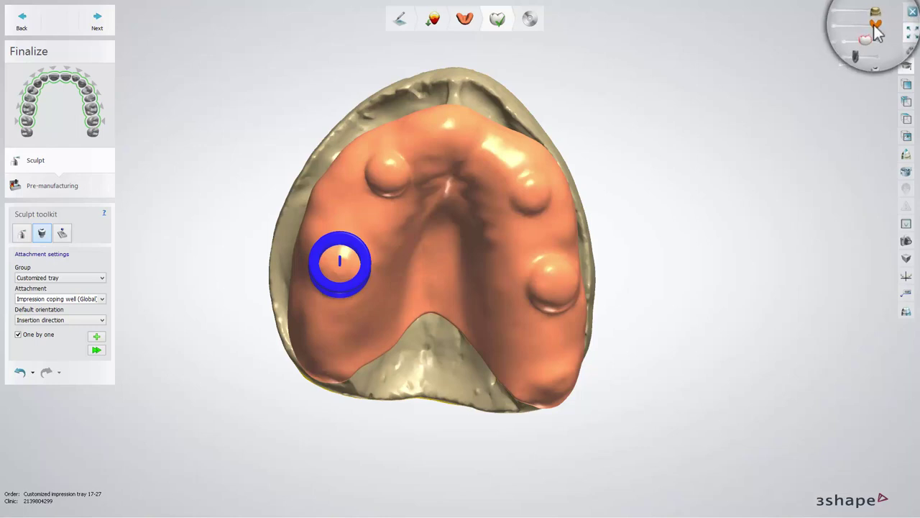
pyautogui.moveTo(872, 30); pyautogui.dragTo(866, 30)
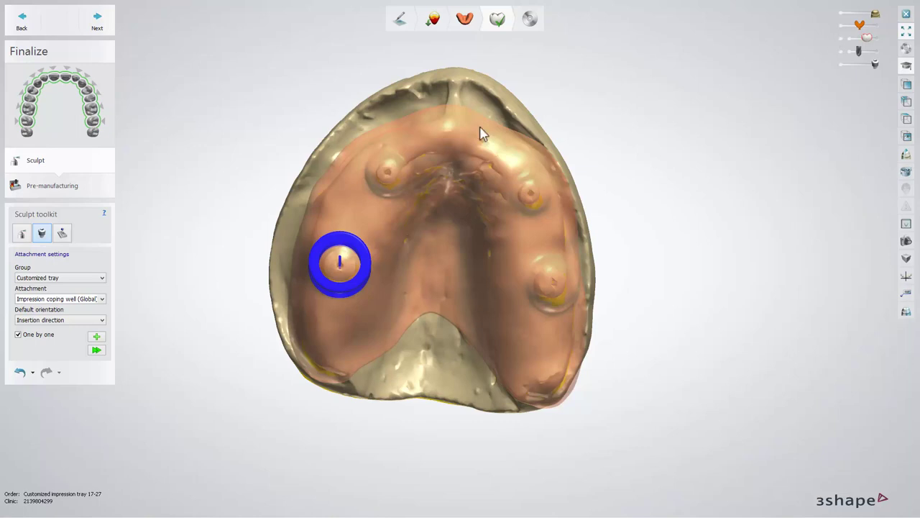
pyautogui.click(340, 289)
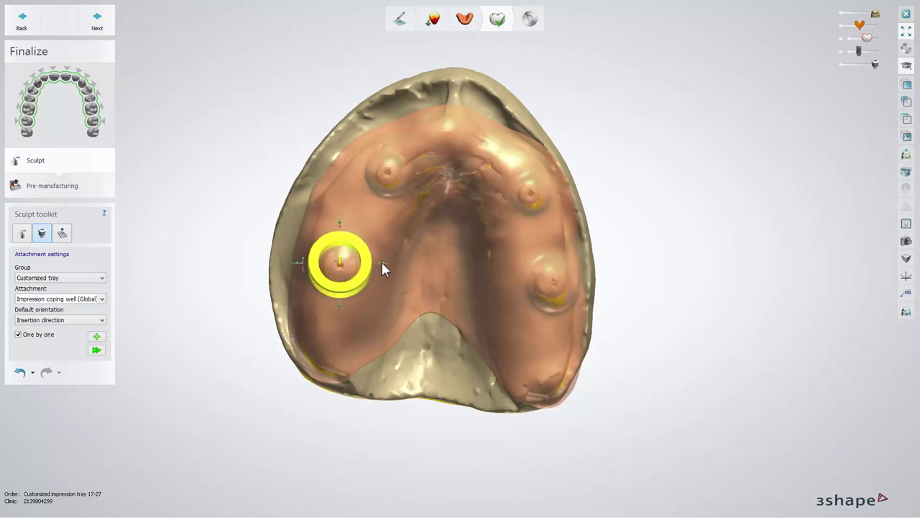
pyautogui.moveTo(355, 320); pyautogui.dragTo(347, 201, button='right')
pyautogui.moveTo(345, 164); pyautogui.dragTo(480, 156)
pyautogui.moveTo(480, 151); pyautogui.dragTo(492, 151)
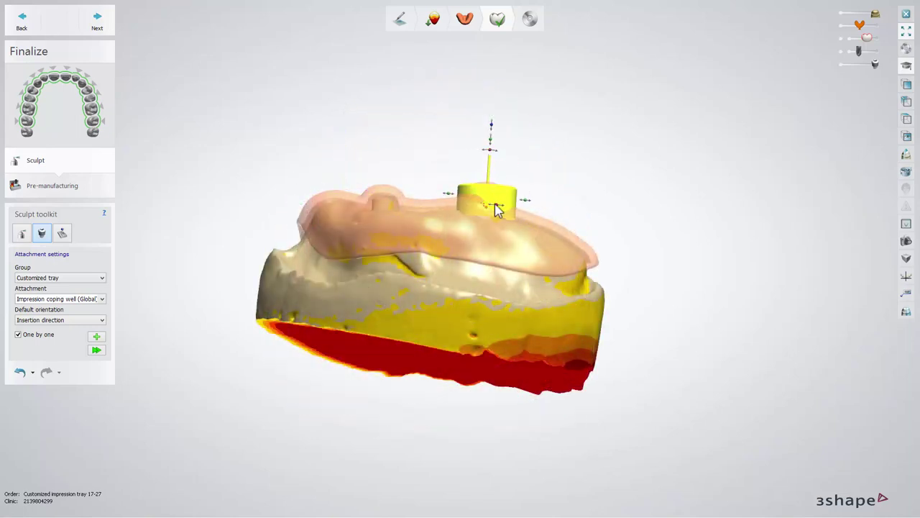
pyautogui.moveTo(477, 168); pyautogui.dragTo(481, 169)
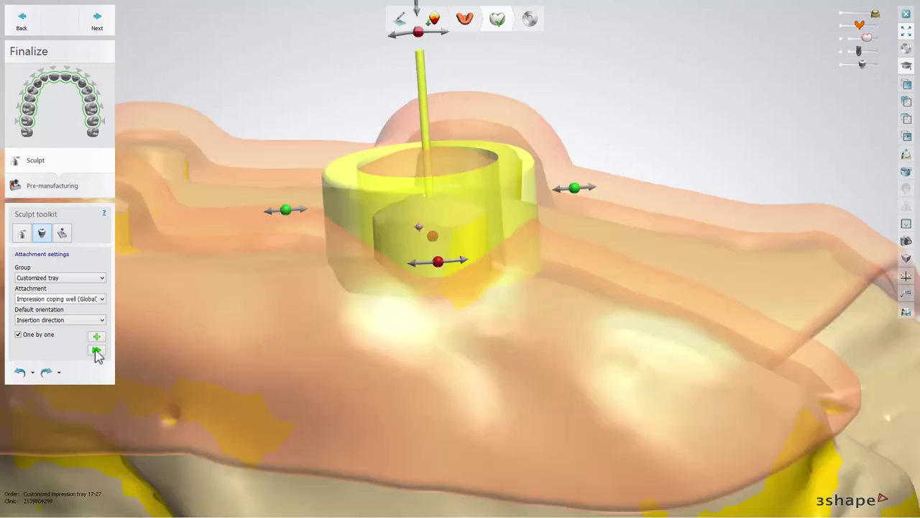
pyautogui.click(96, 351)
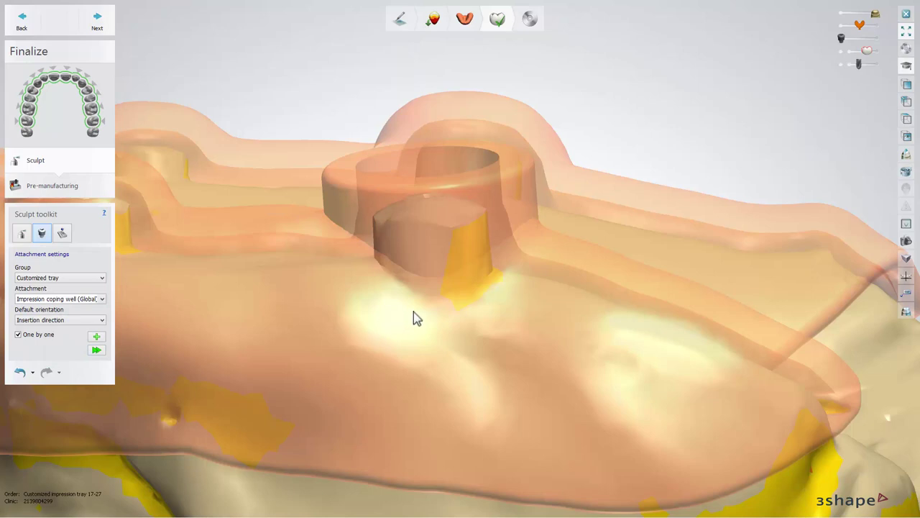
# Cut a 2D cross section through the left rear coping well and examine its fit around the healing abutment.
pyautogui.click(905, 155)
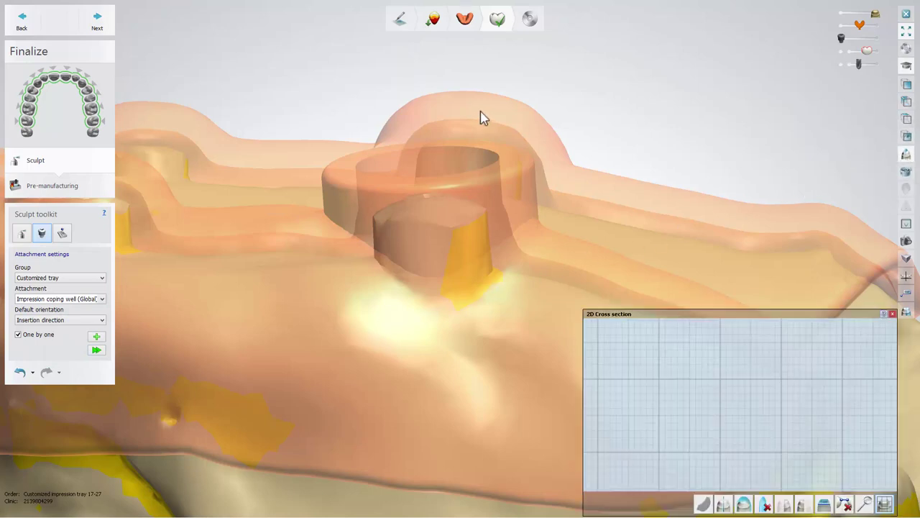
pyautogui.moveTo(420, 60); pyautogui.dragTo(442, 413)
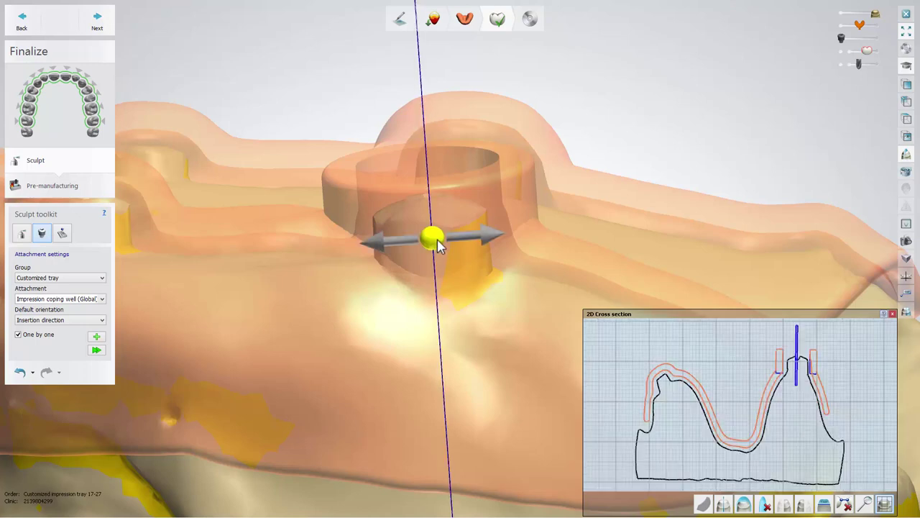
pyautogui.scroll(4, 796, 381)
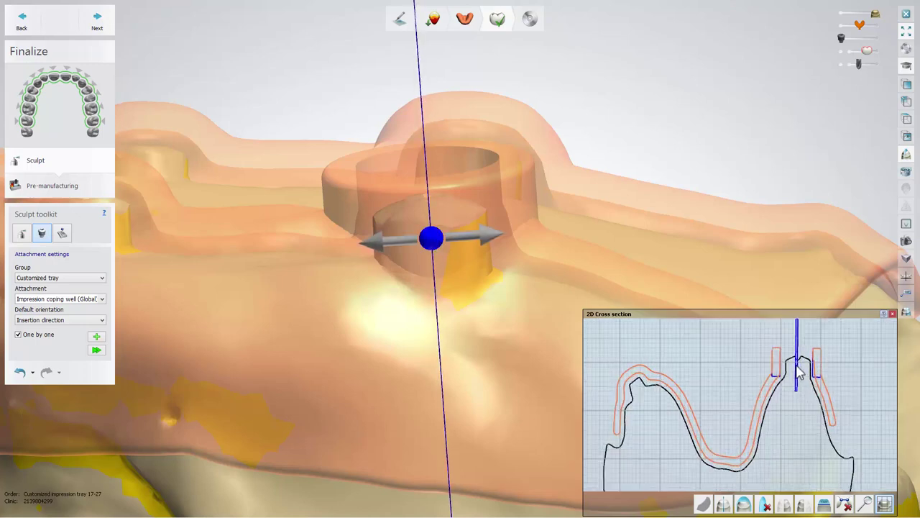
pyautogui.scroll(1, 797, 365)
pyautogui.moveTo(798, 360); pyautogui.dragTo(759, 398, button='middle')
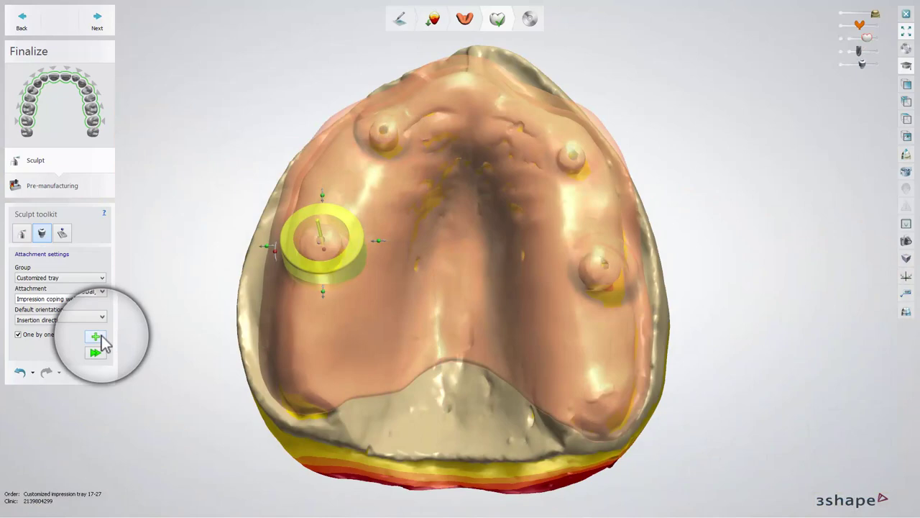
# Add another Impression coping well (Global) attachment over the left front healing abutment.
pyautogui.click(97, 337)
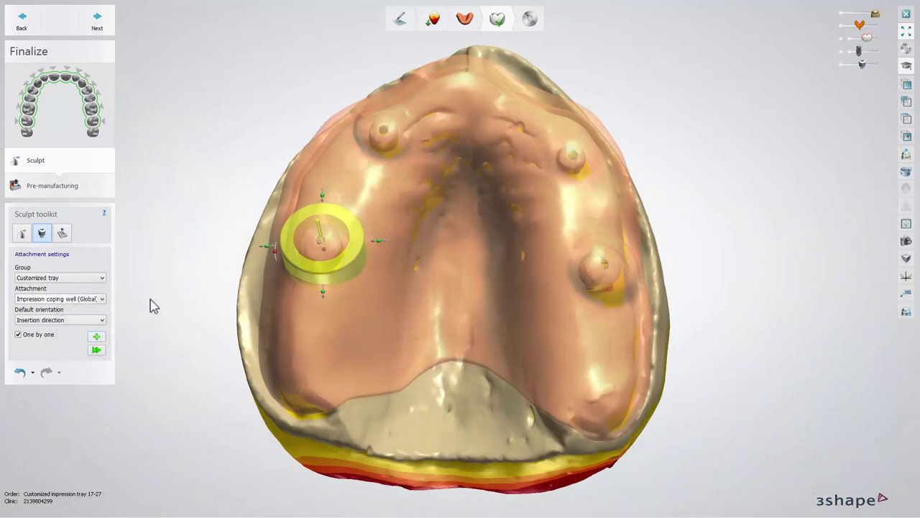
pyautogui.click(383, 131)
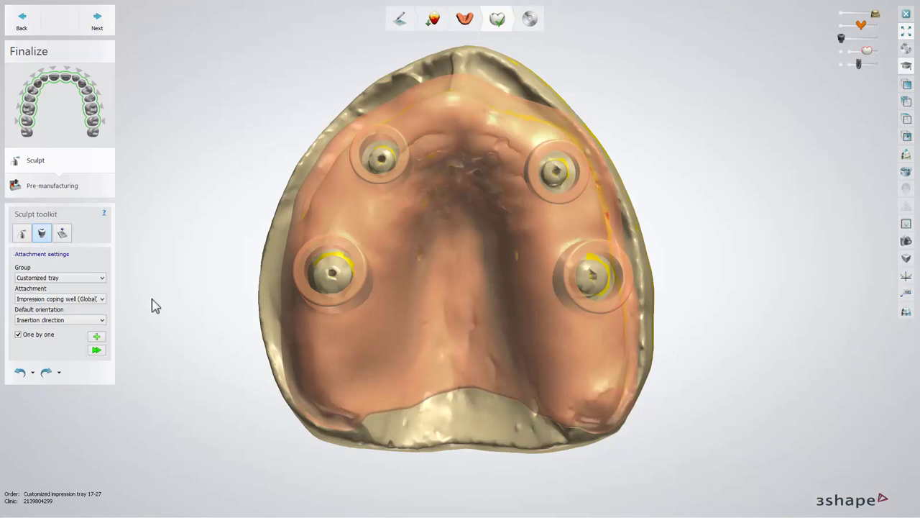
# Add a Handle angled attachment at the middle of the anterior ridge and lower it slightly into the tray.
pyautogui.click(98, 304)
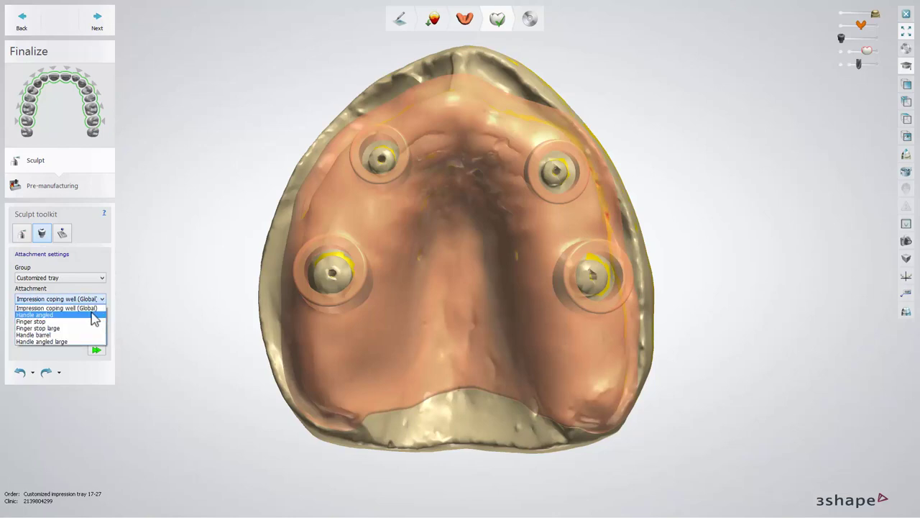
pyautogui.click(94, 316)
pyautogui.click(97, 338)
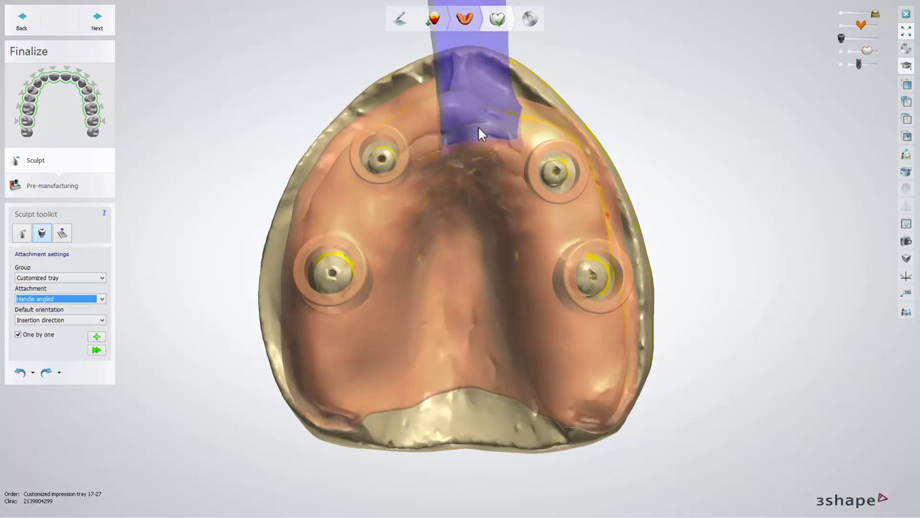
pyautogui.click(470, 120)
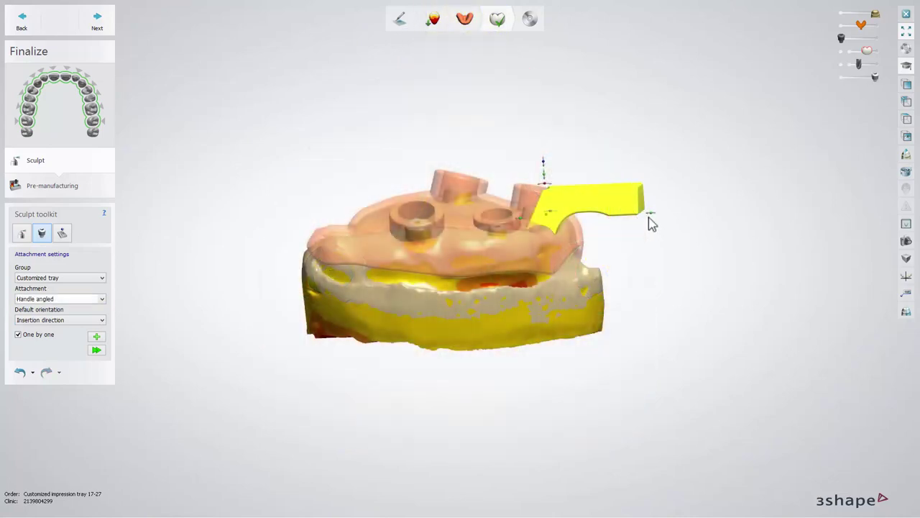
pyautogui.moveTo(648, 214); pyautogui.dragTo(649, 214)
pyautogui.moveTo(544, 164); pyautogui.dragTo(549, 187)
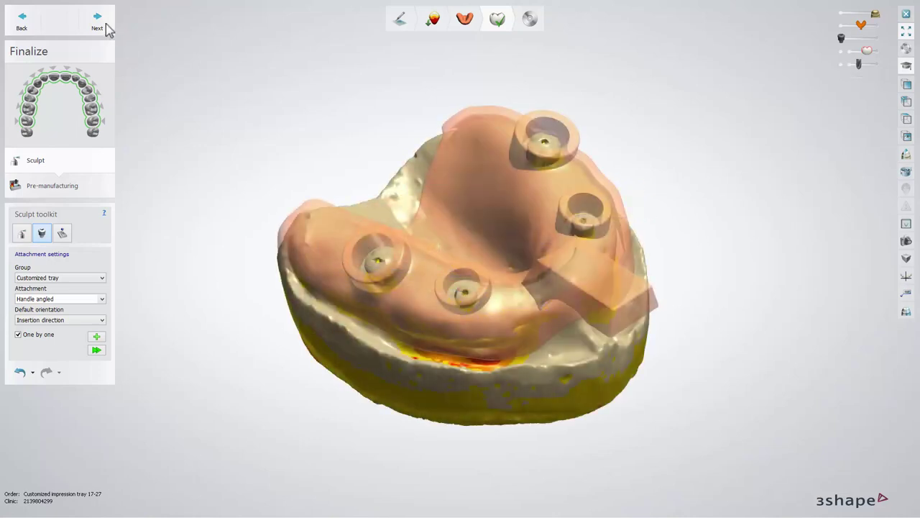
# Proceed to pre-manufacturing and preview the tray perforations with 8.00 mm hole spacing and 1.50 mm hole diameter.
pyautogui.click(102, 23)
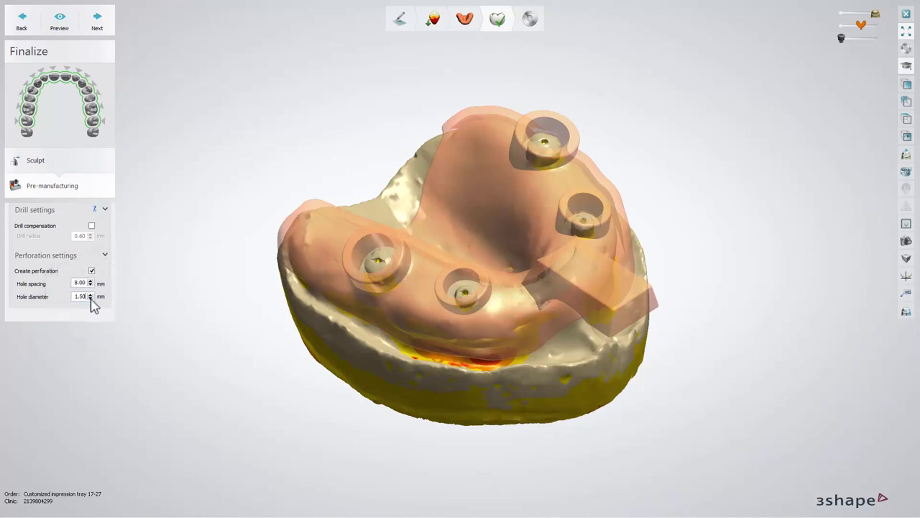
pyautogui.click(69, 30)
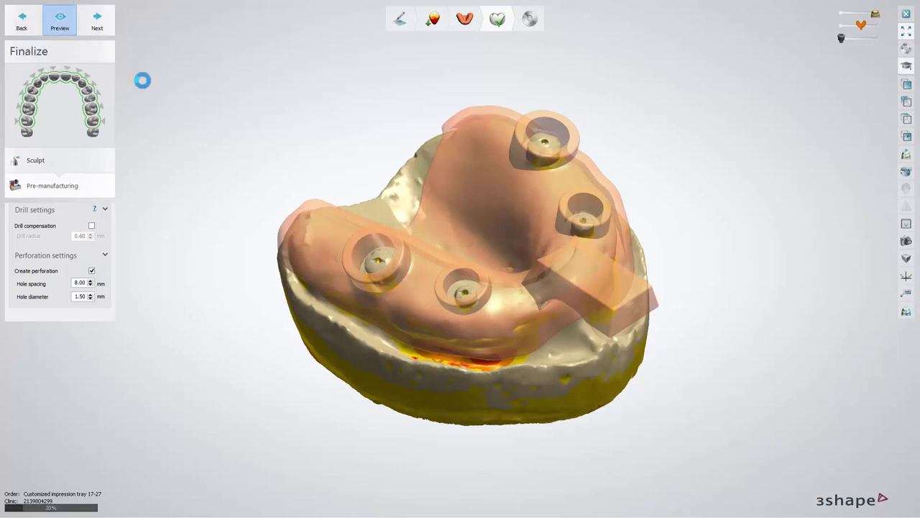
# Try a perforation hole diameter of 3.00 mm and preview it on the tray.
pyautogui.click(89, 293)
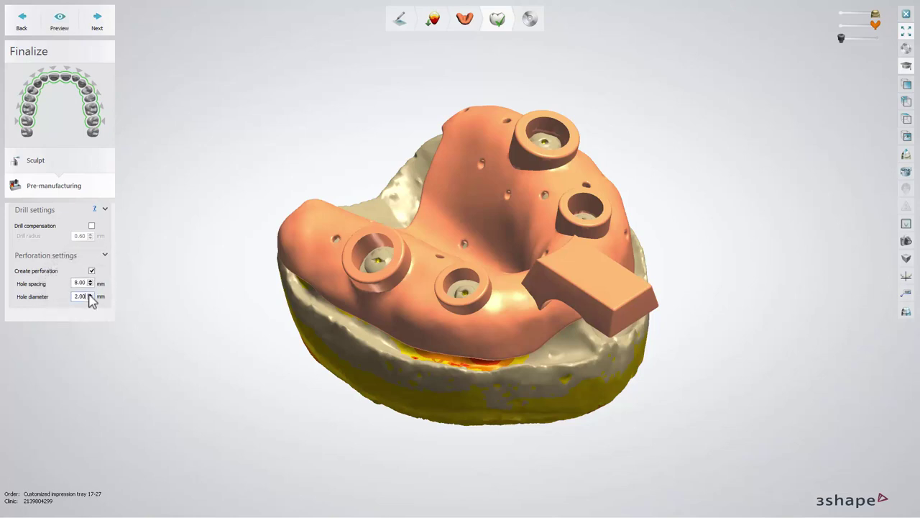
pyautogui.click(90, 294)
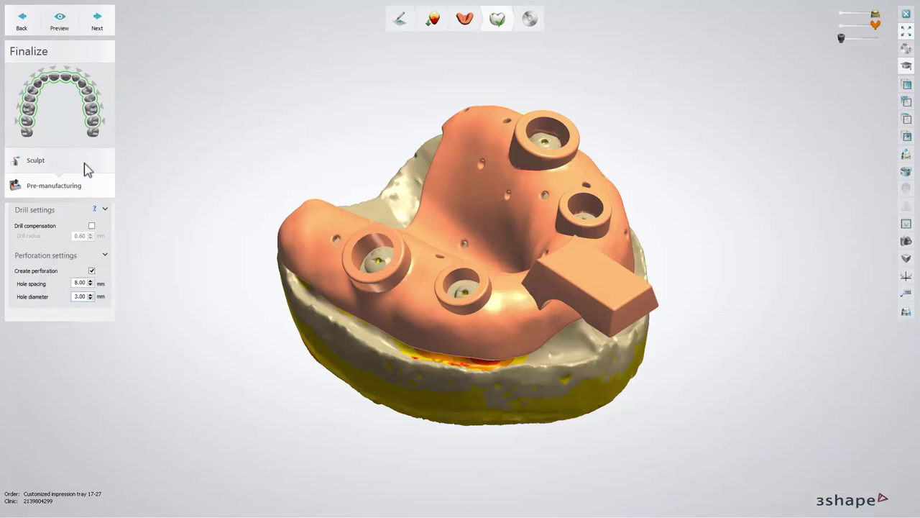
pyautogui.click(77, 37)
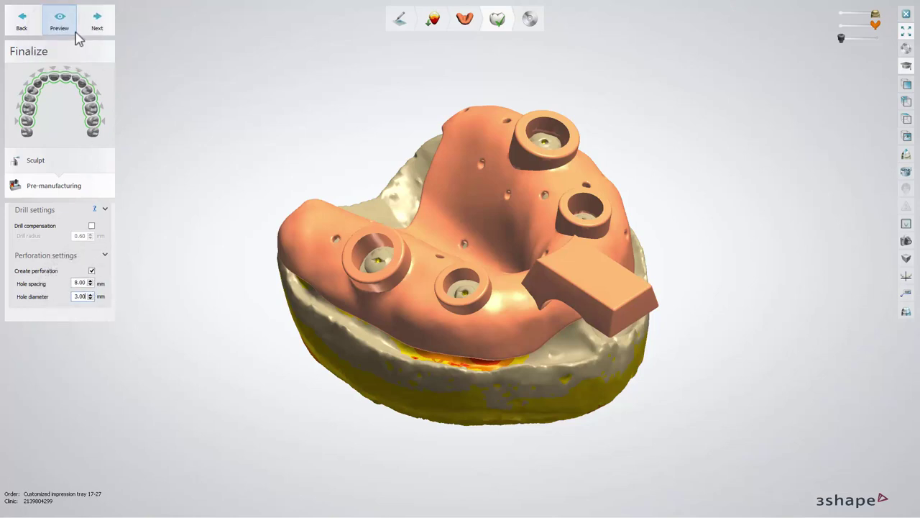
# Set the perforation hole diameter to 2.00 mm and preview the tray.
pyautogui.click(91, 299)
pyautogui.click(92, 299)
pyautogui.click(72, 29)
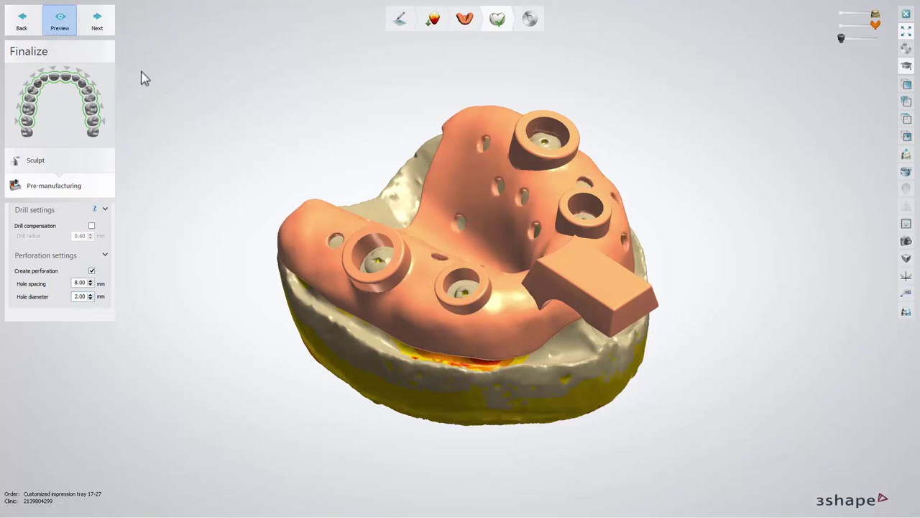
# Save the completed impression tray design and close the design session.
pyautogui.click(106, 31)
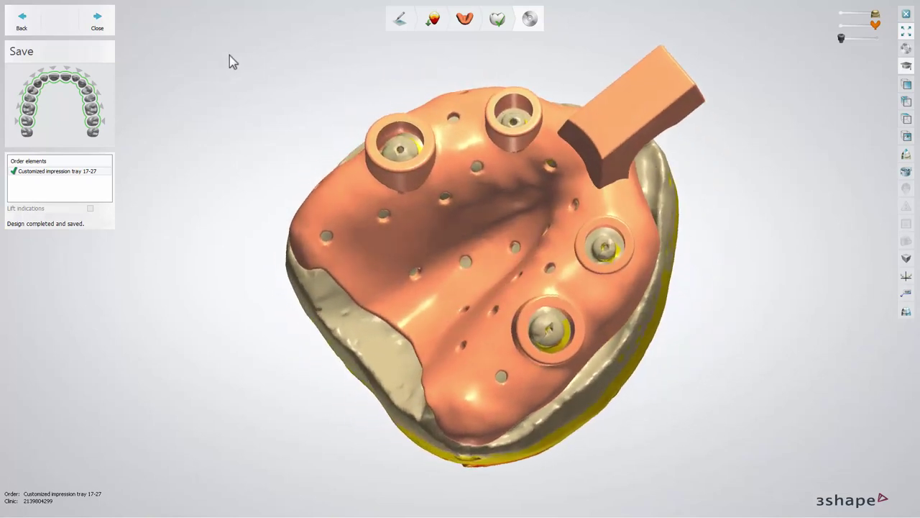
pyautogui.click(103, 29)
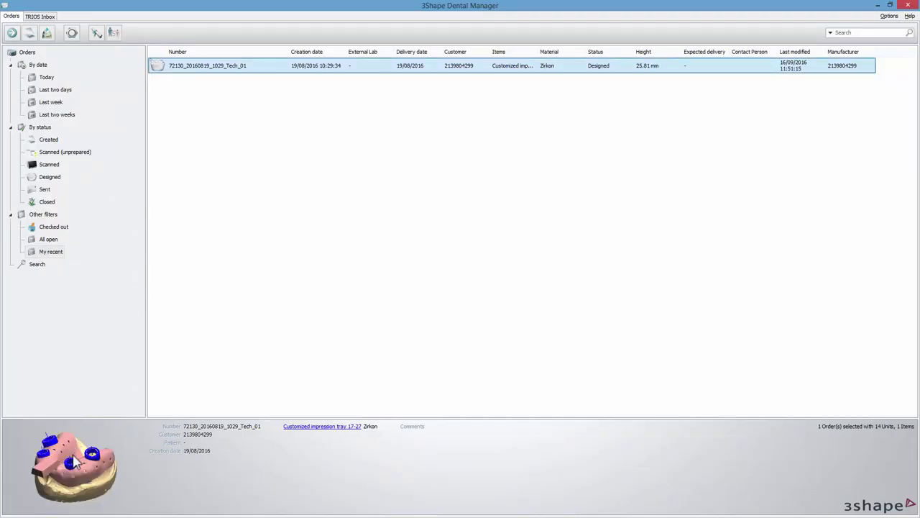
# Open the order's 3D preview in Dental Manager, examine the finished tray from the front, and close the preview.
pyautogui.moveTo(67, 470)
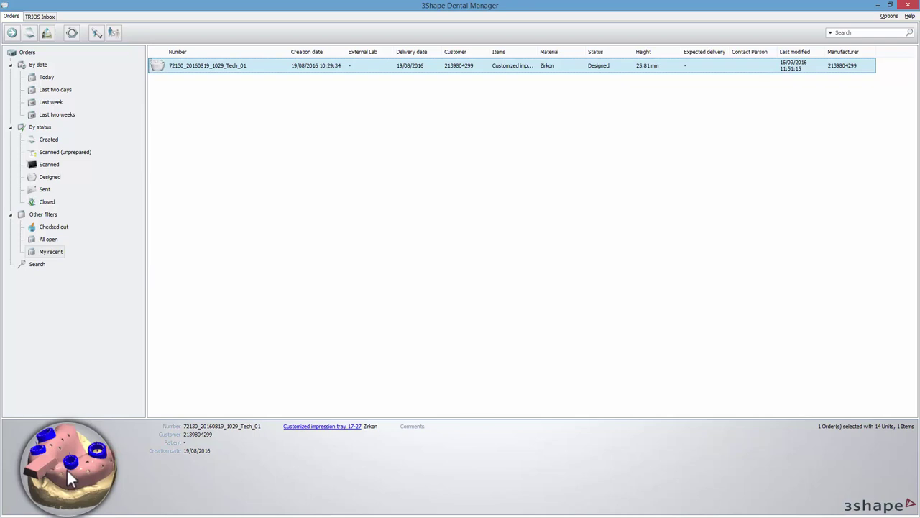
pyautogui.click(66, 468)
pyautogui.moveTo(493, 296); pyautogui.dragTo(525, 323, button='right')
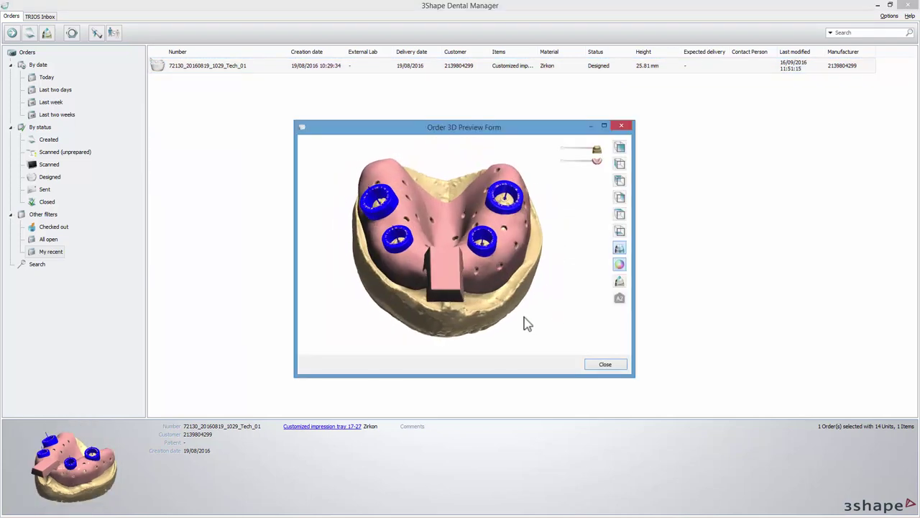
pyautogui.click(609, 368)
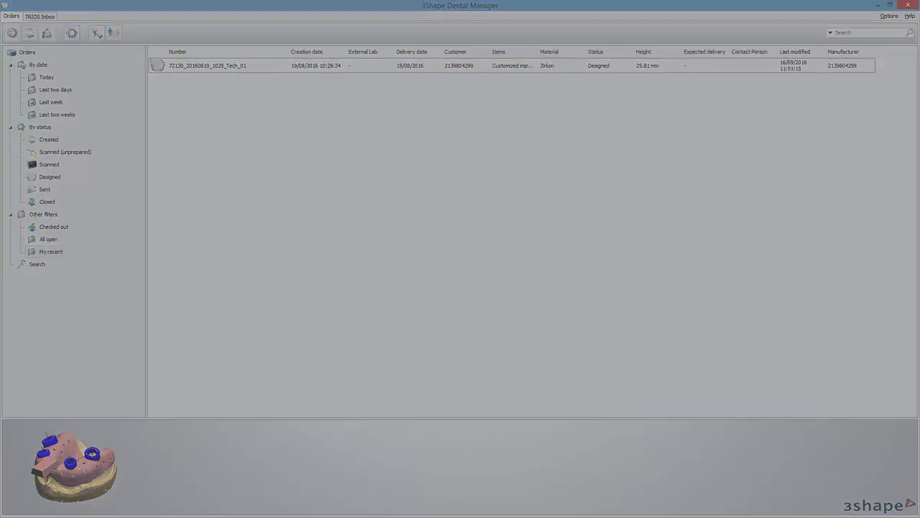